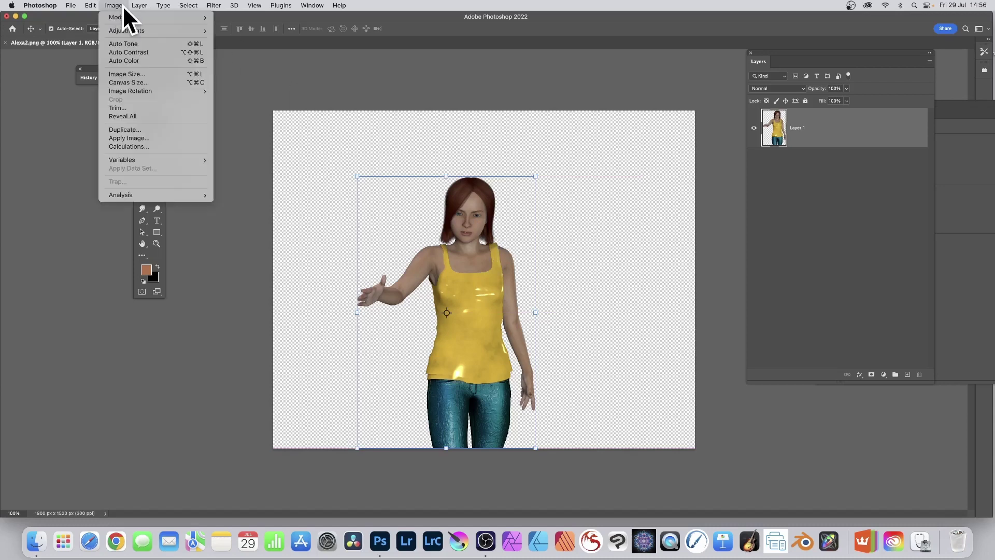
Try Apply Image with Alexa2.png as source, Merged layer and Add blending.
click(148, 139)
click(530, 114)
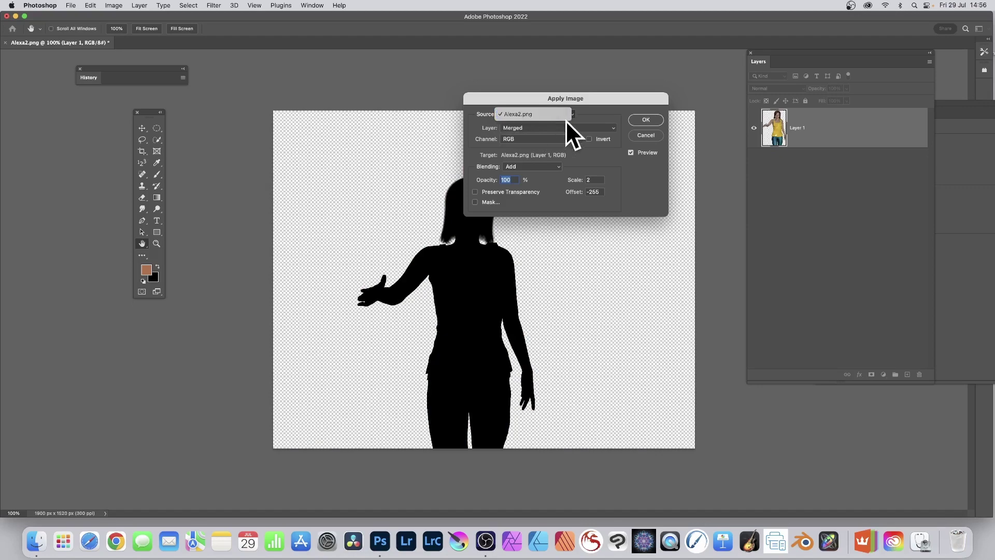
click(516, 127)
click(518, 127)
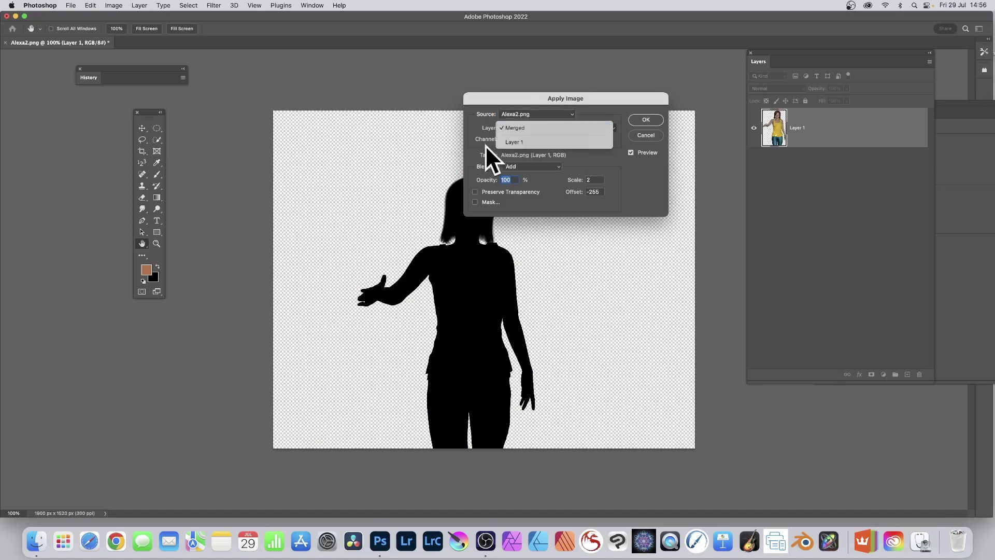
key(Escape)
click(390, 349)
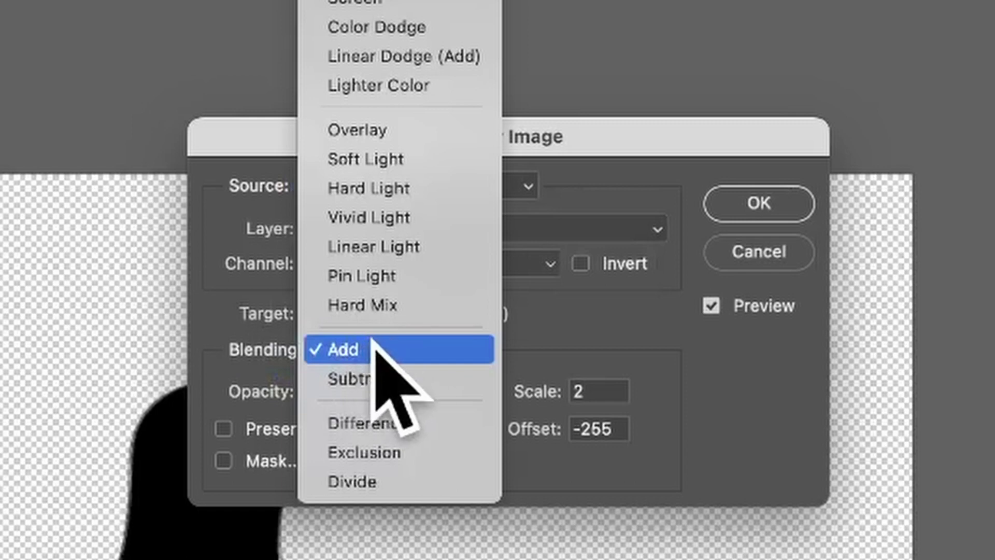
click(374, 346)
Preview scale 1 and 2 and offsets -60 and -255, then undo the trial.
click(669, 138)
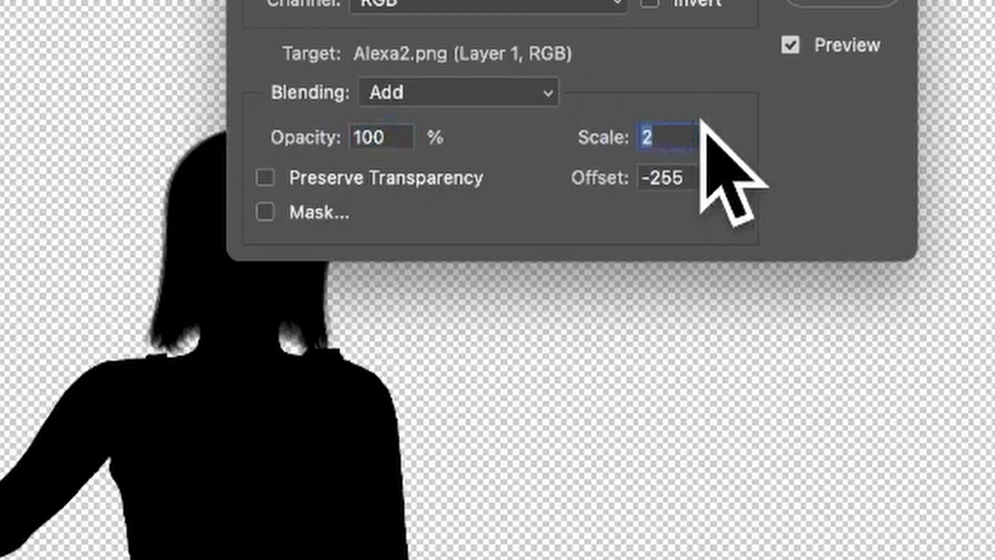
text(1)
key(Tab)
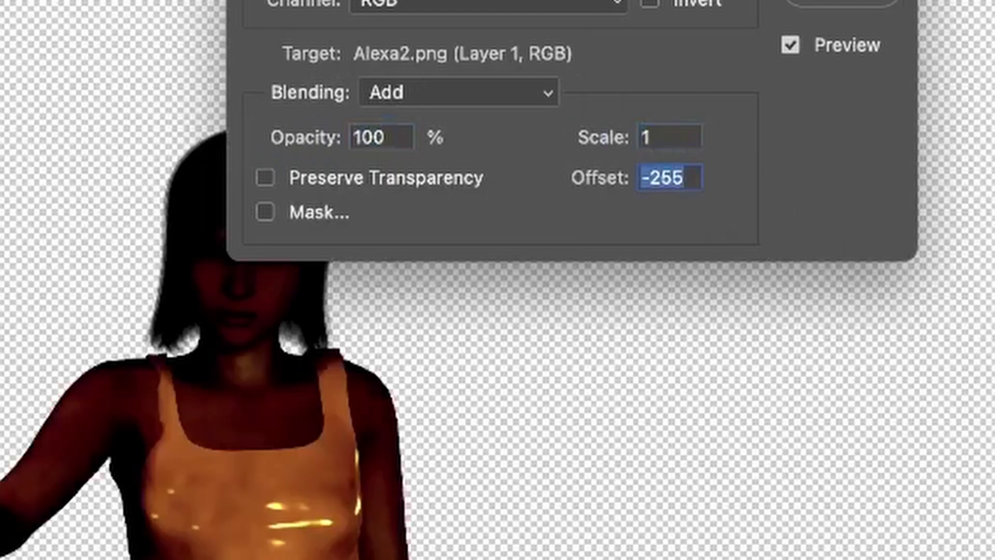
click(667, 135)
text(2)
key(Tab)
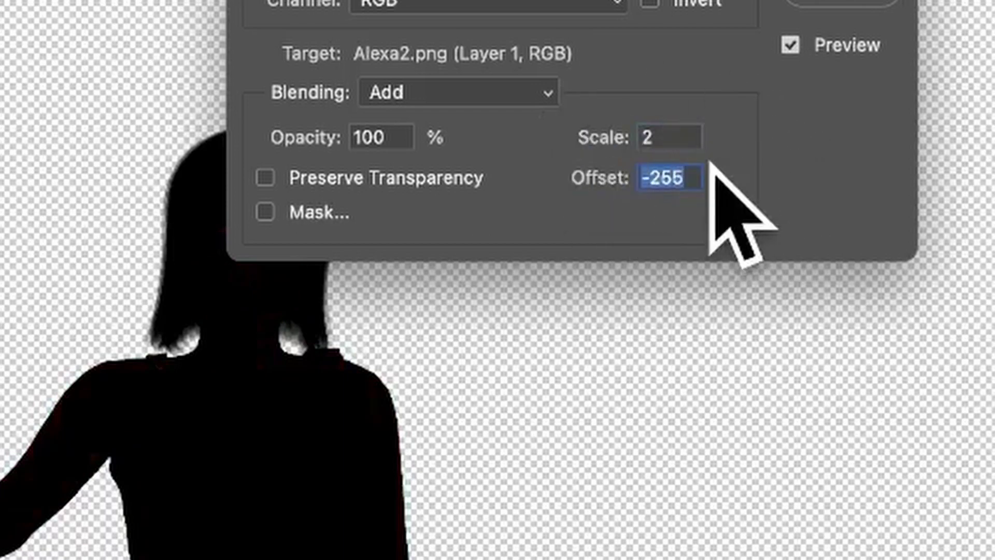
text(-60)
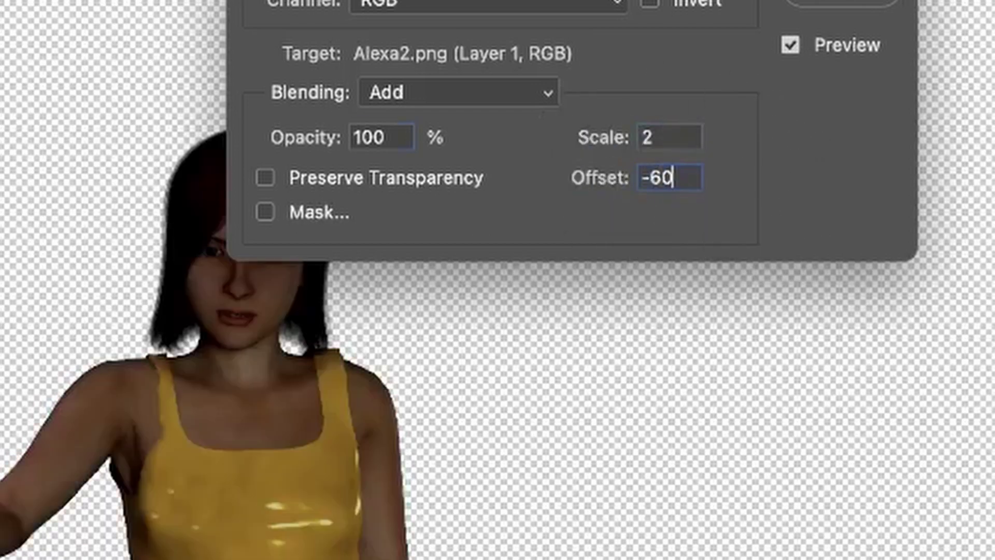
key(Tab)
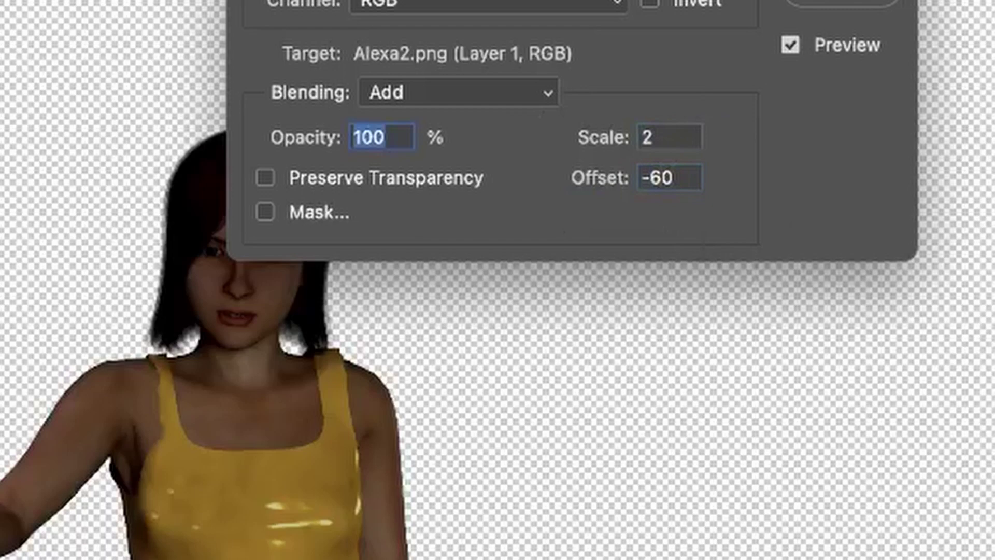
double_click(691, 178)
text(-255)
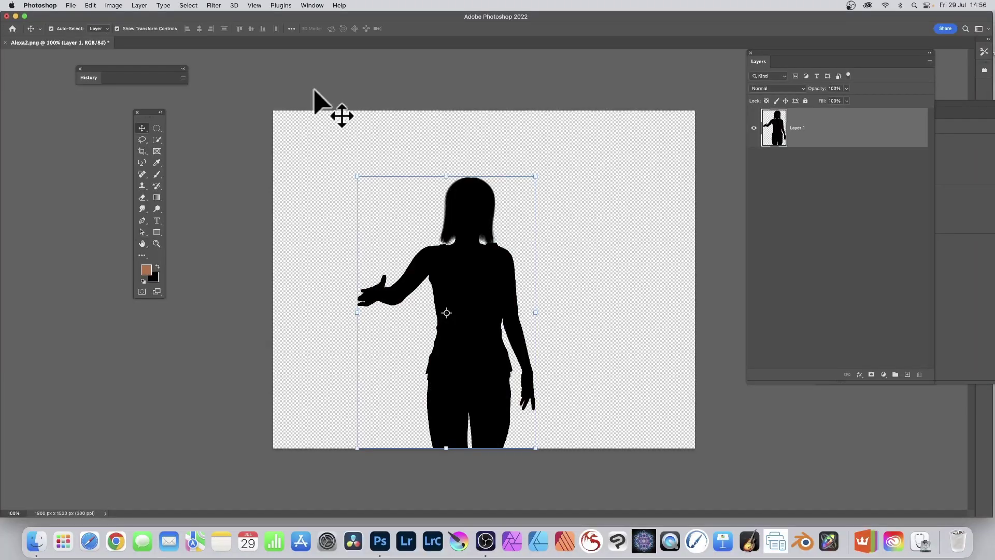
key(super+z)
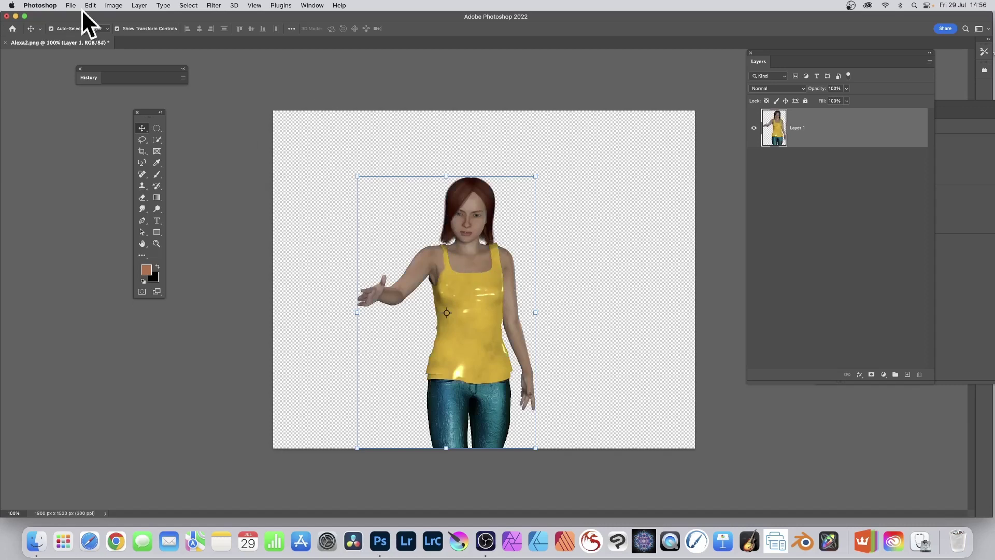
Duplicate the woman's layer as Layer 1 copy, shift it left, and select Layer 1.
click(145, 5)
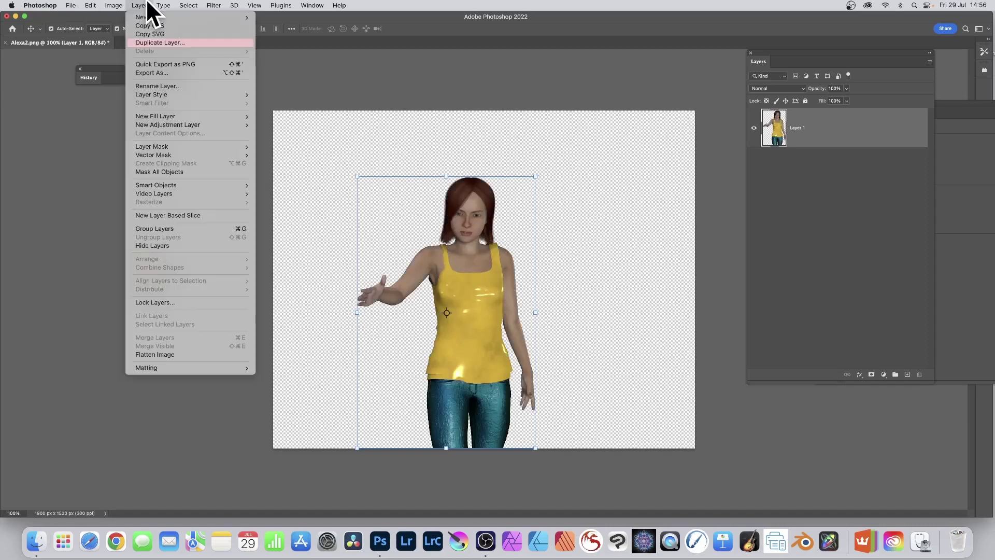
click(154, 44)
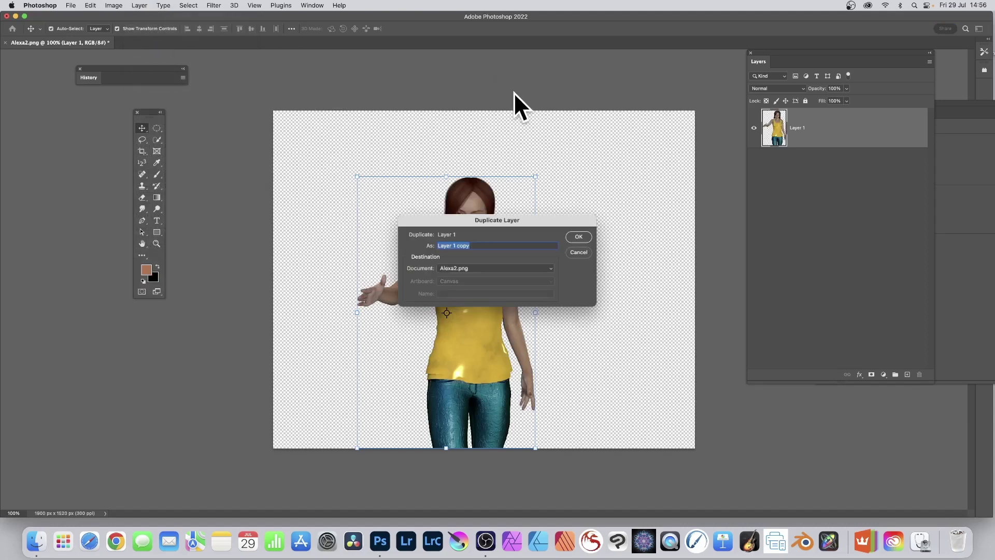
click(578, 237)
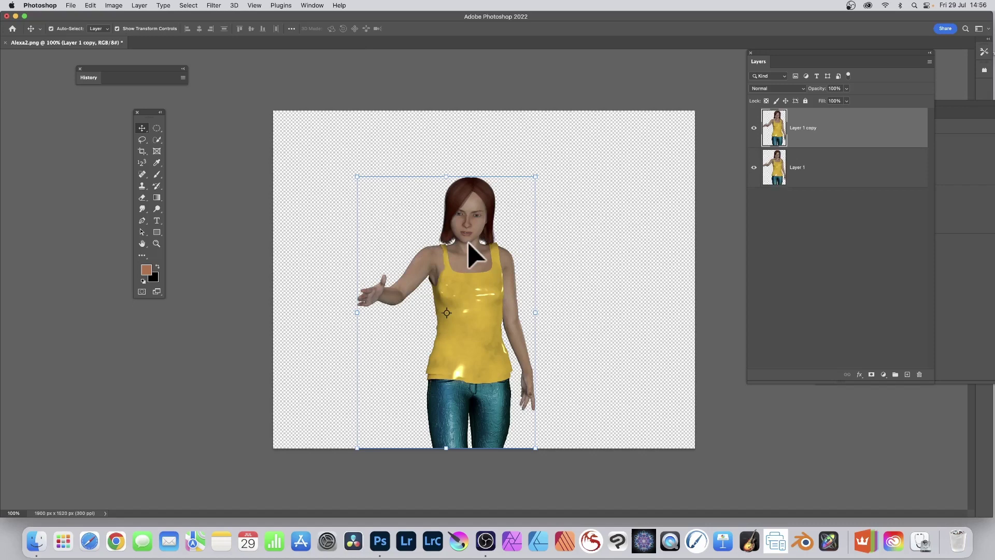
drag(468, 242, 433, 243)
click(758, 166)
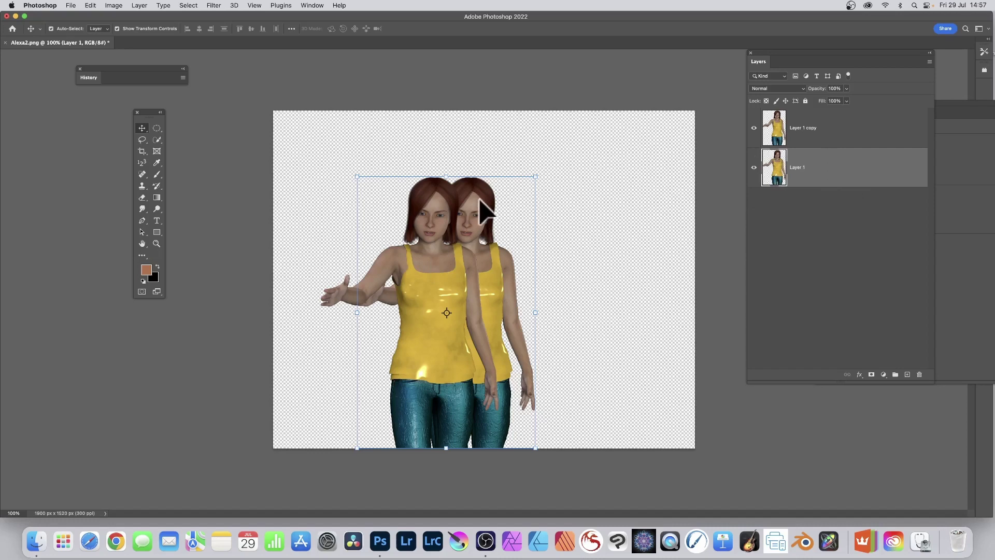
Apply Image to Layer 1 with Add blending, scale 2 and offset -255, turning it black.
click(114, 6)
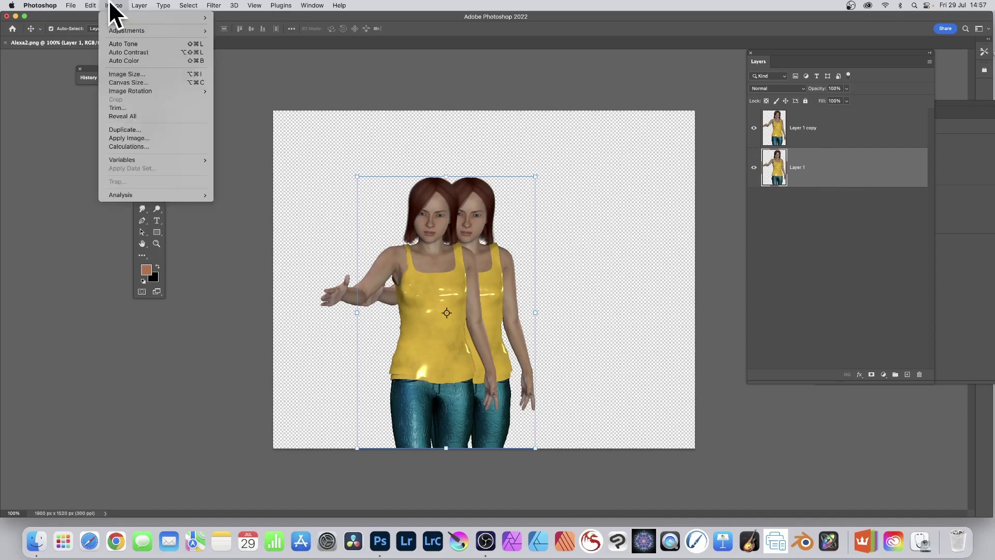
click(138, 138)
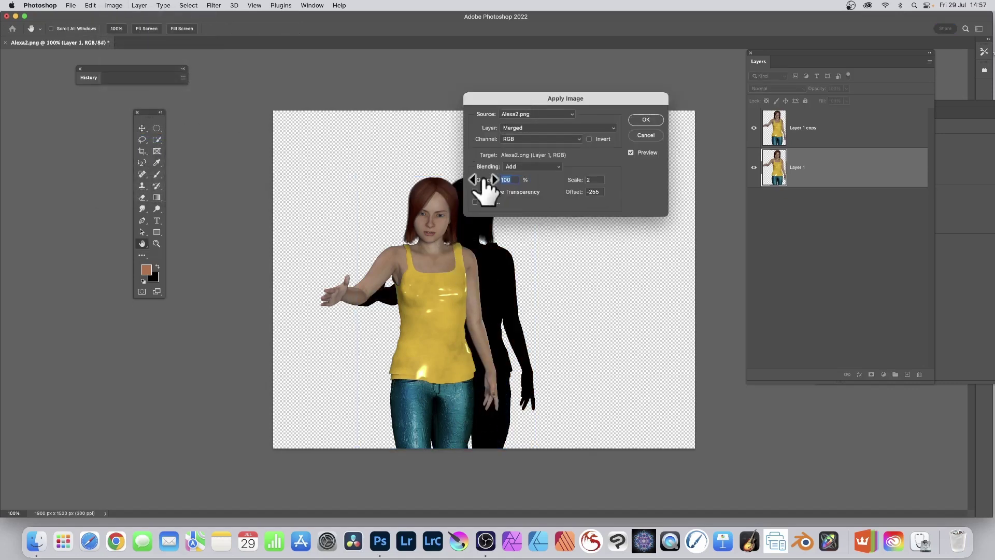
click(533, 165)
click(533, 164)
click(645, 119)
key(v)
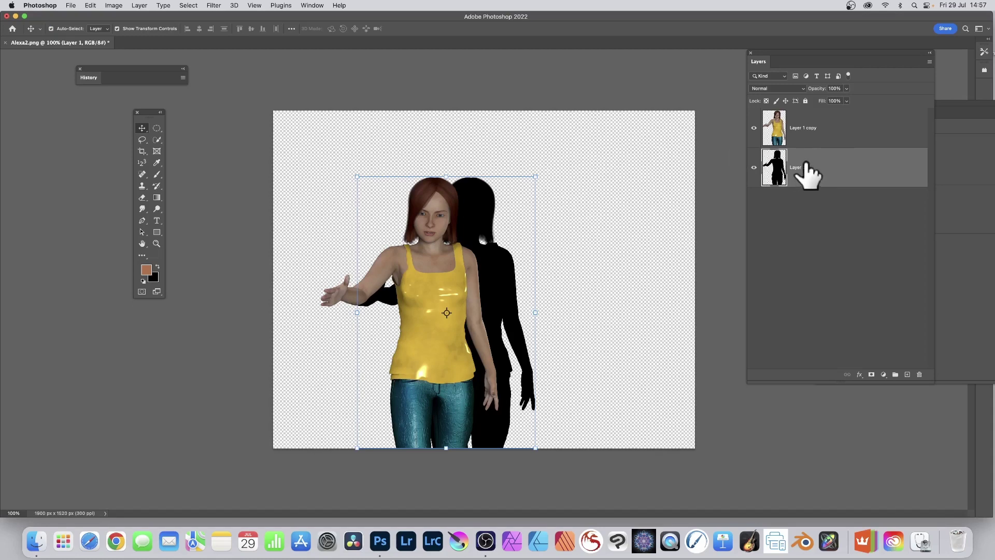
Convert Layer 1 to a smart object and enlarge the silhouette up and to the right.
click(138, 6)
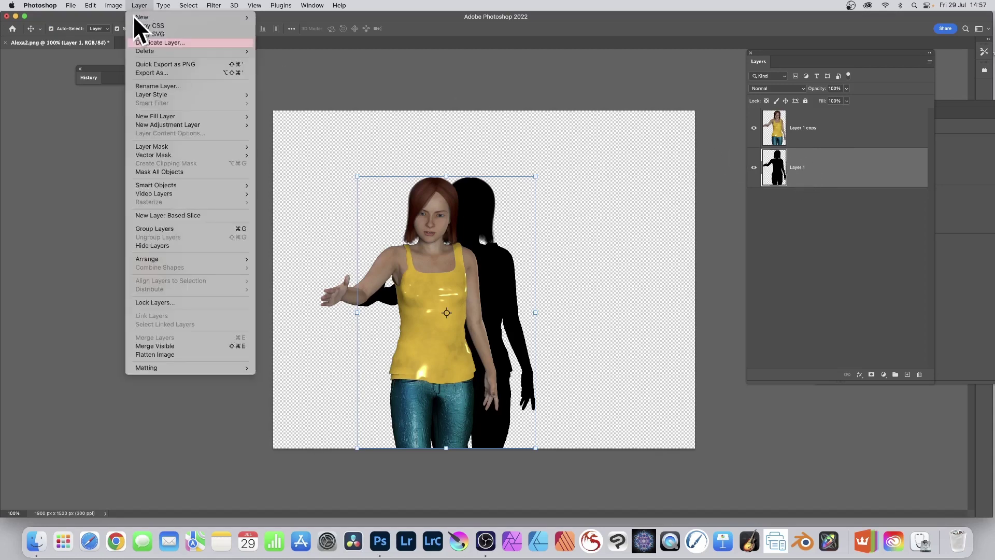
mouse_move(167, 185)
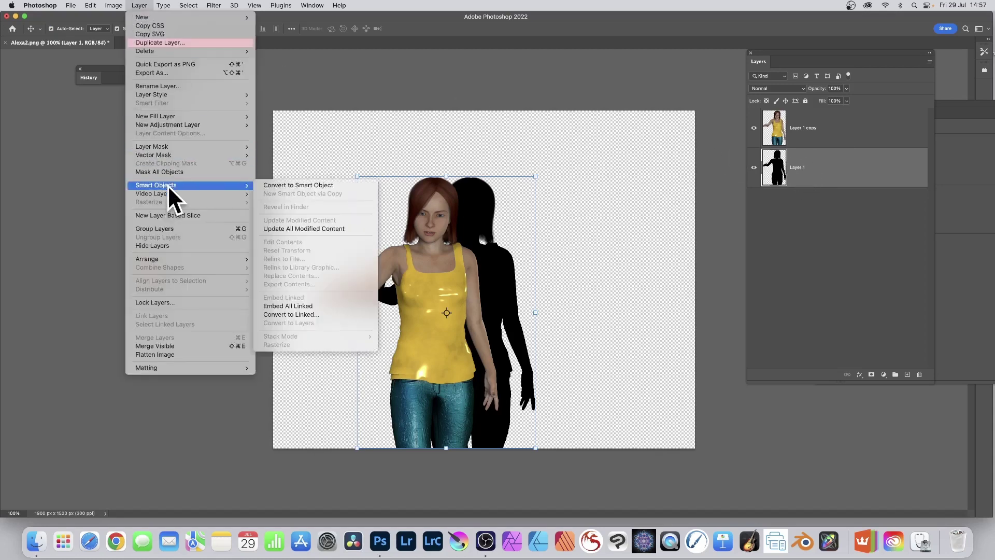
click(310, 185)
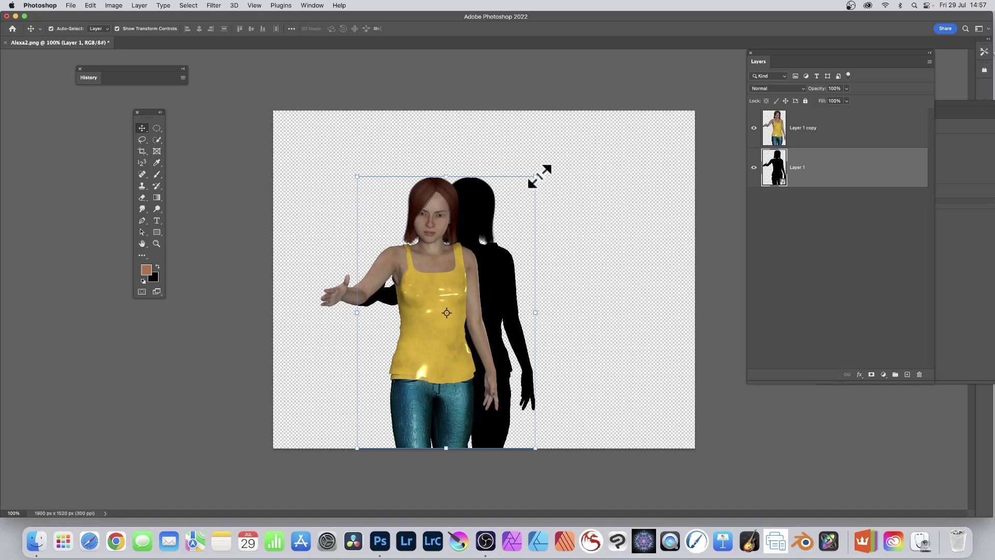
drag(538, 176, 572, 134)
key(Return)
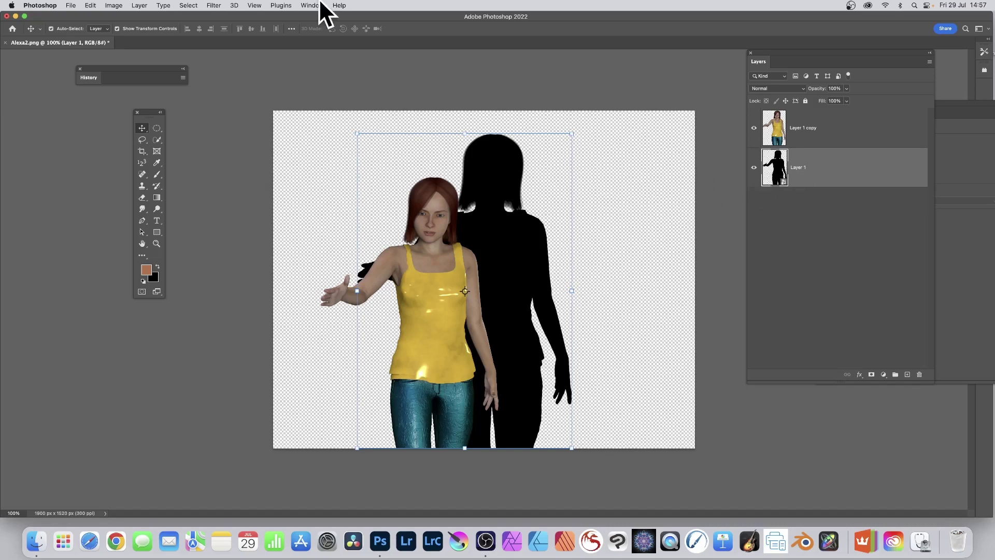
Blur the Layer 1 silhouette with a 34.6-pixel Gaussian Blur smart filter.
click(213, 5)
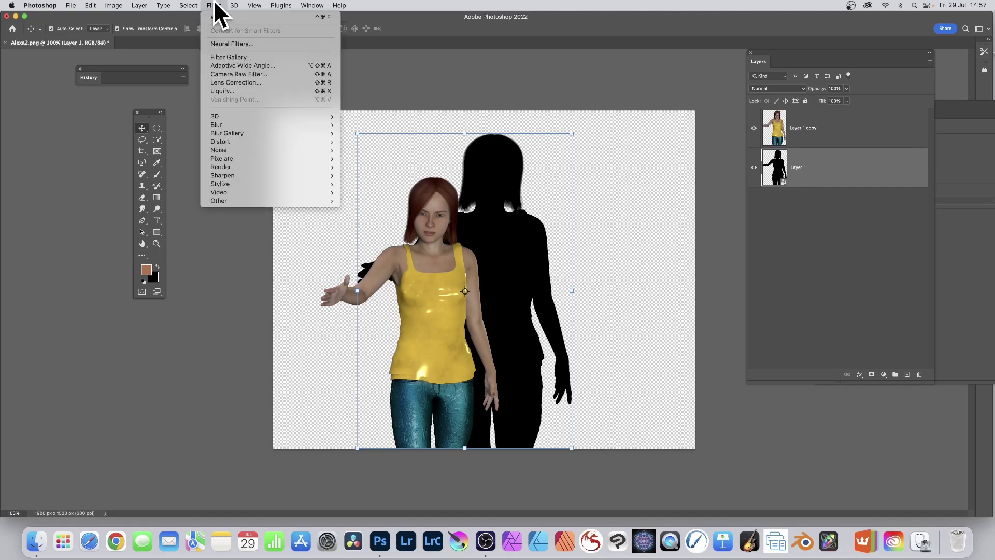
mouse_move(233, 125)
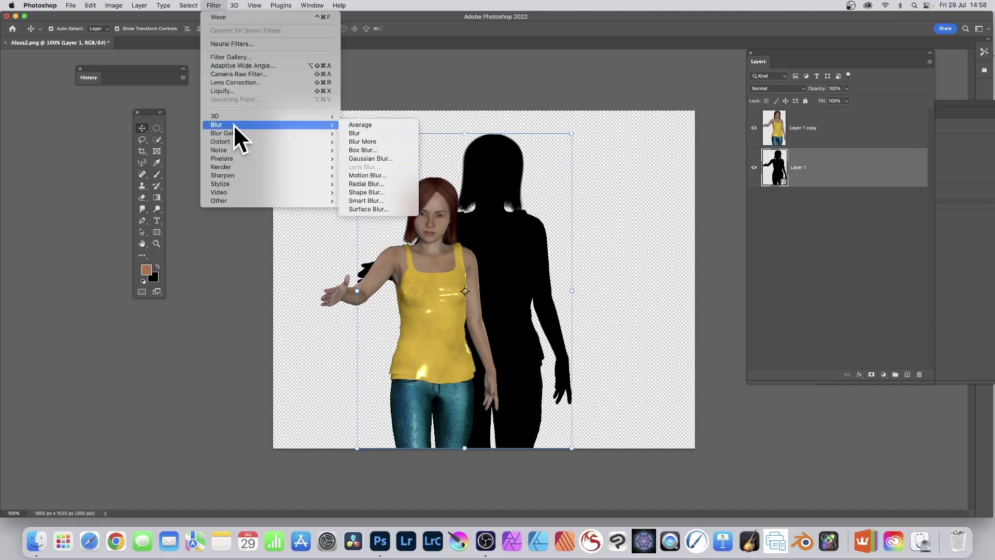
click(385, 157)
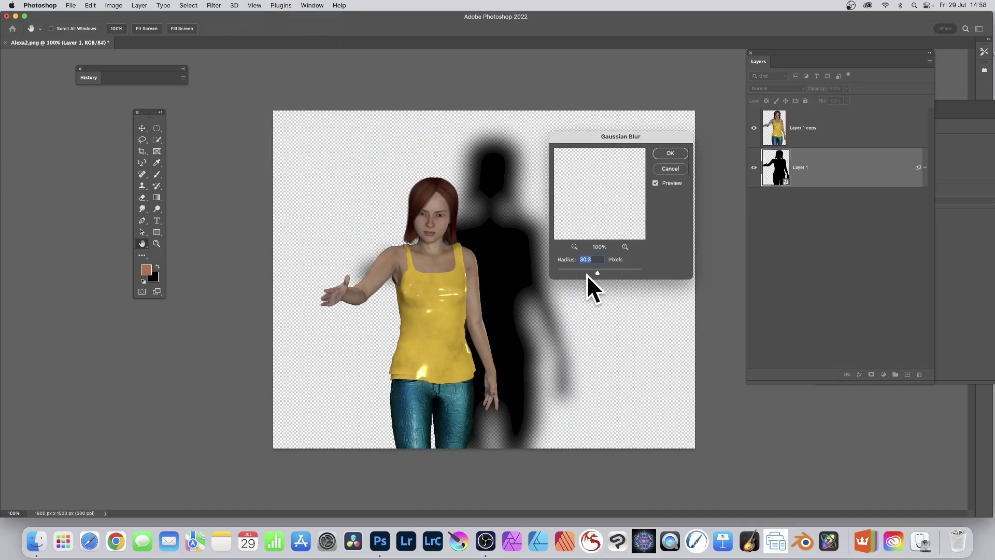
drag(597, 272, 599, 272)
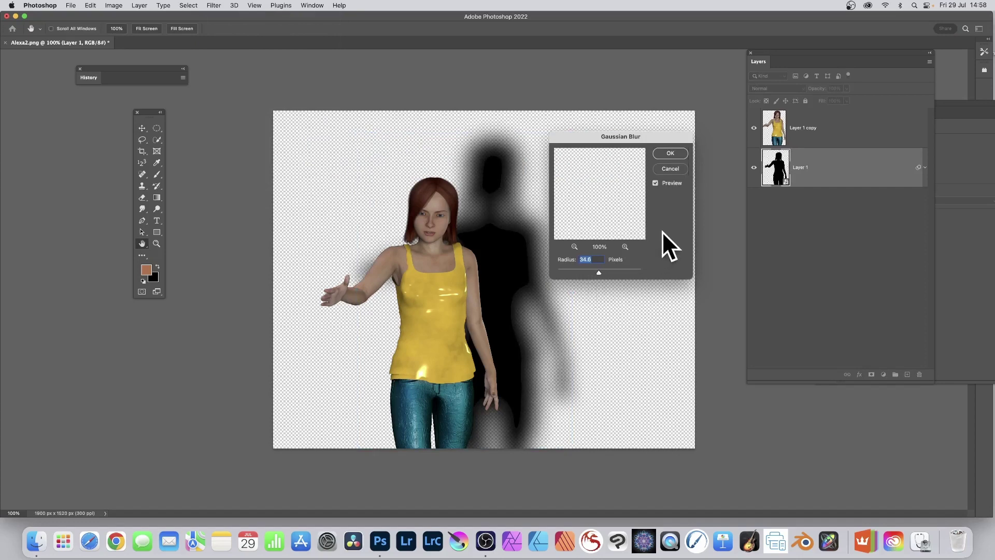
click(669, 153)
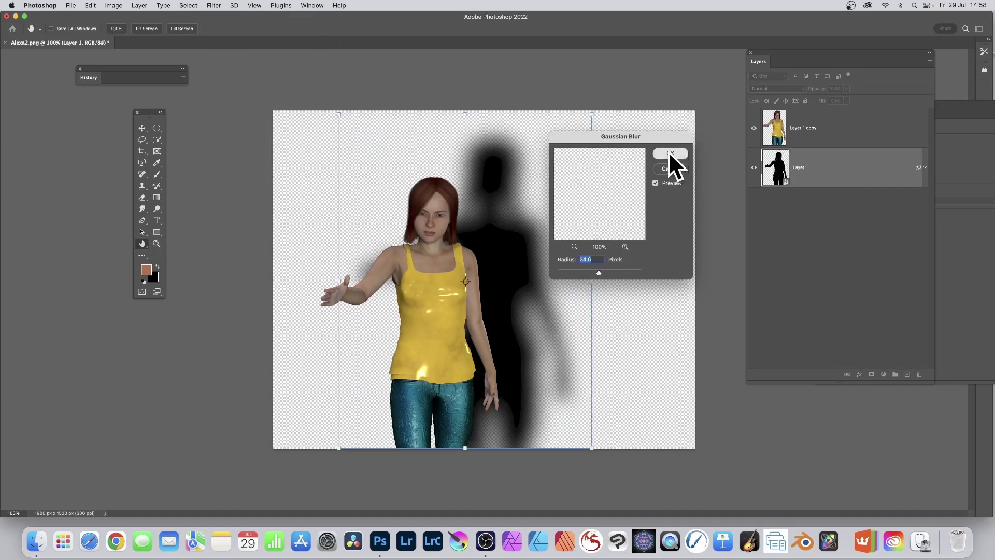
Distort the shadow by dragging its top corners so it slants up-right from her feet.
click(90, 6)
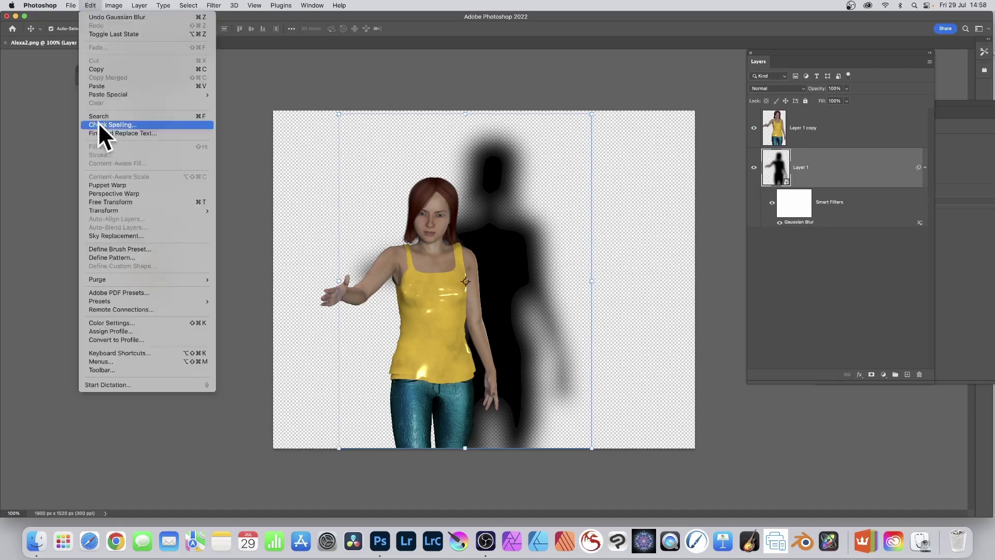
mouse_move(111, 209)
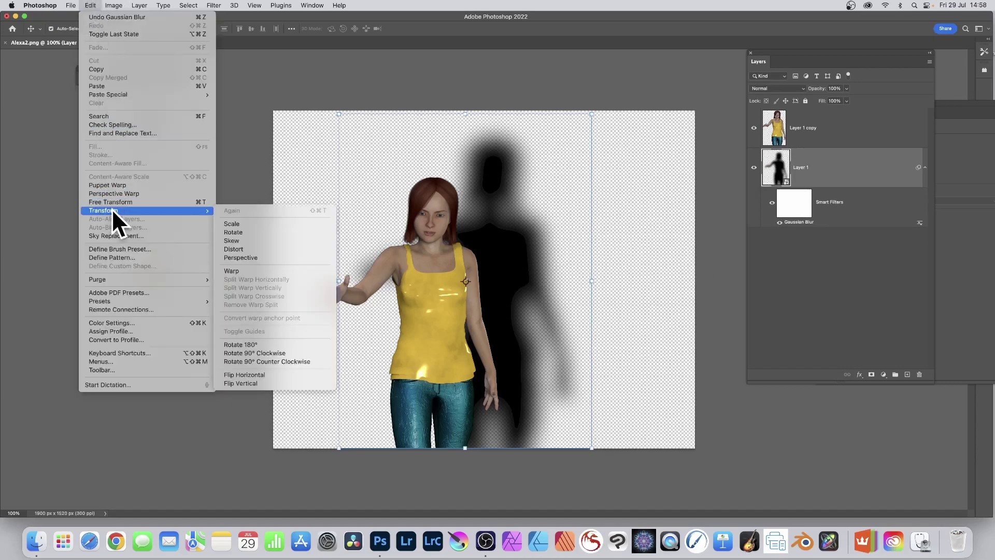
click(232, 249)
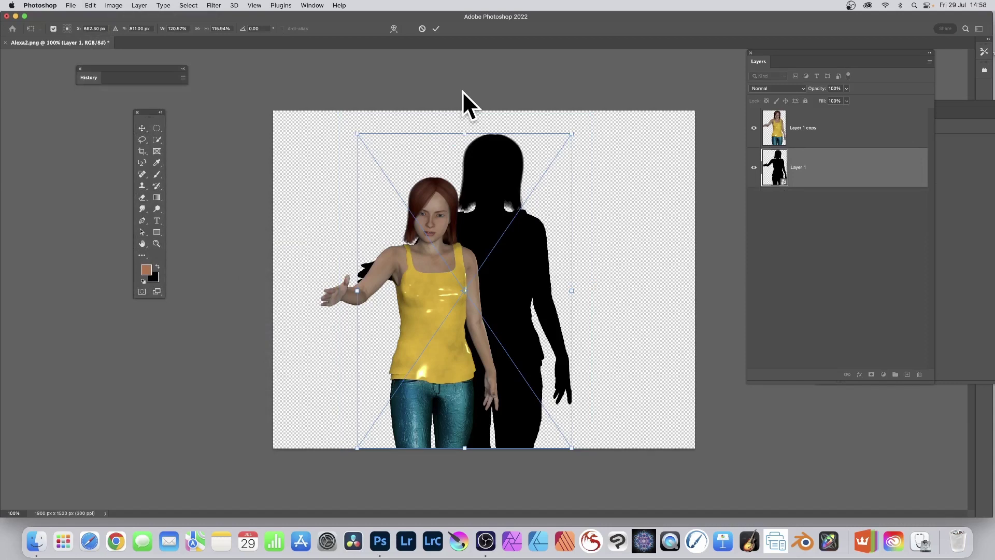
drag(571, 134, 663, 222)
drag(358, 137, 574, 244)
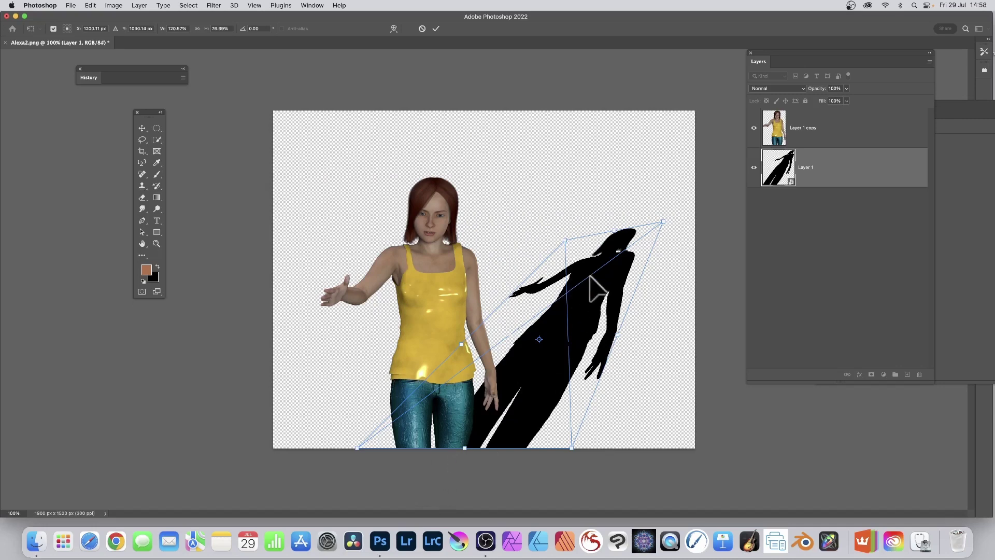
mouse_move(663, 223)
mouse_down()
mouse_move(681, 261)
mouse_move(674, 209)
mouse_move(538, 146)
mouse_move(677, 217)
mouse_move(625, 154)
mouse_move(539, 133)
mouse_move(602, 200)
mouse_move(672, 212)
mouse_move(686, 231)
mouse_move(671, 251)
mouse_move(669, 300)
mouse_move(678, 254)
mouse_move(664, 215)
mouse_move(677, 215)
mouse_up()
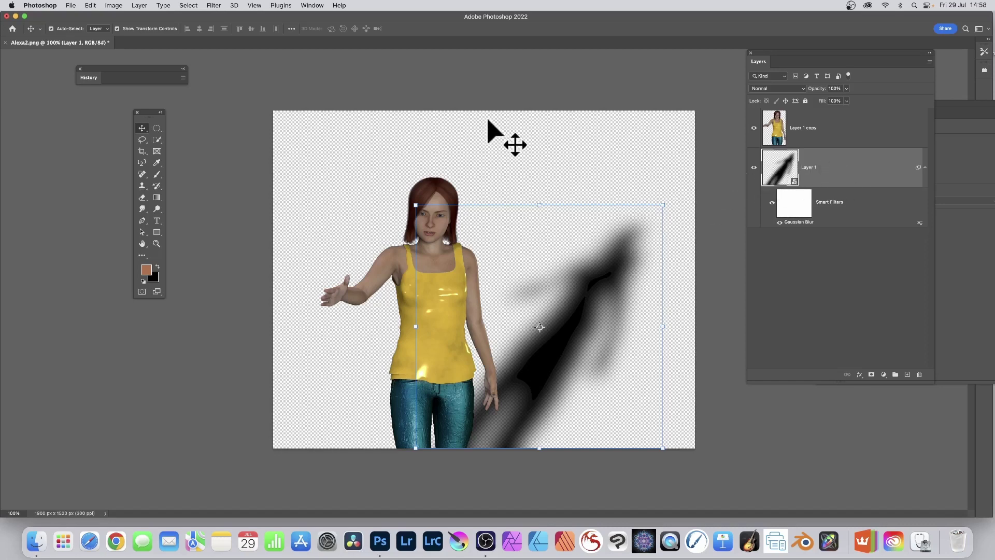
Shorten the Layers panel list and add a white layer mask to Layer 1.
click(139, 6)
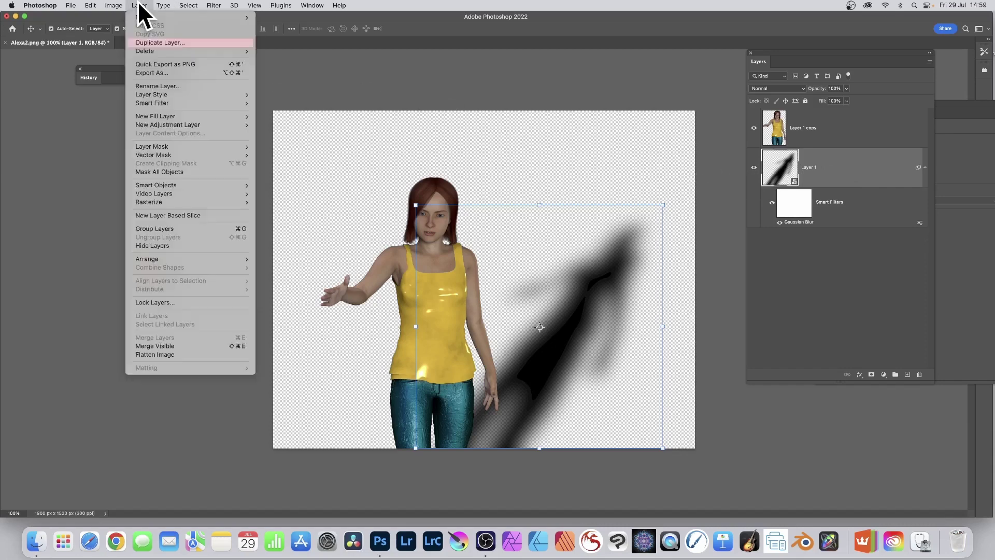
mouse_move(150, 148)
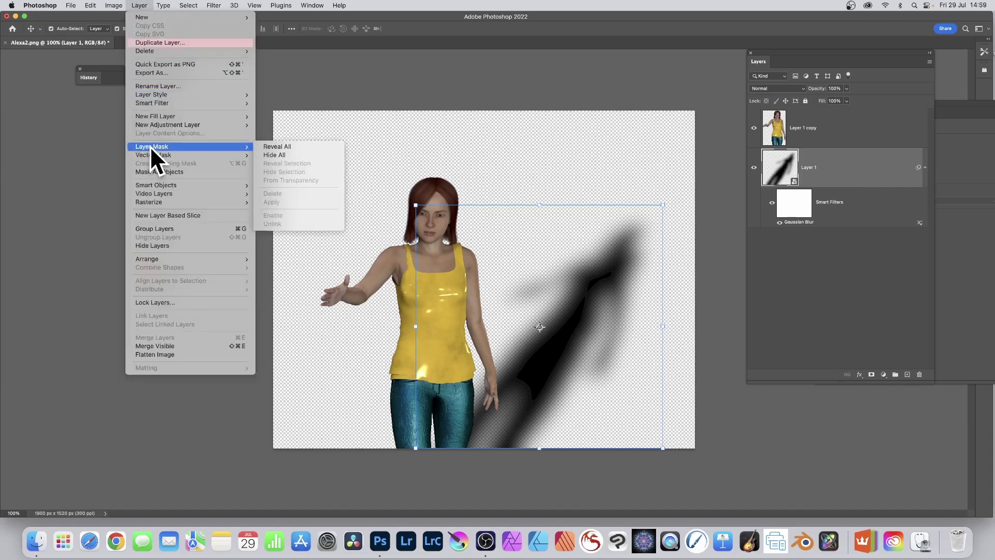
click(852, 334)
drag(827, 383, 876, 260)
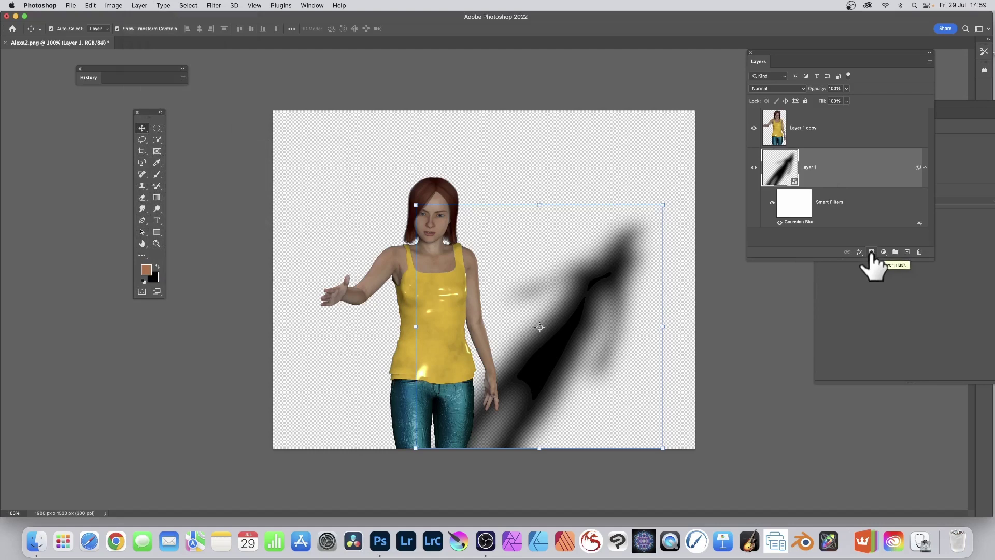
click(872, 252)
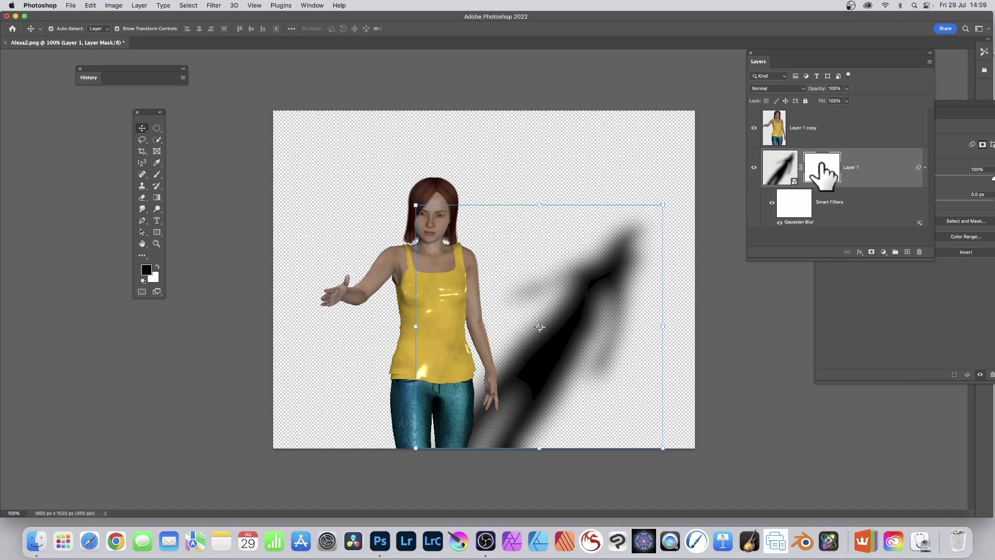
Choose a black-to-white Gradient tool, draw a first fade on the mask, then undo it.
click(158, 198)
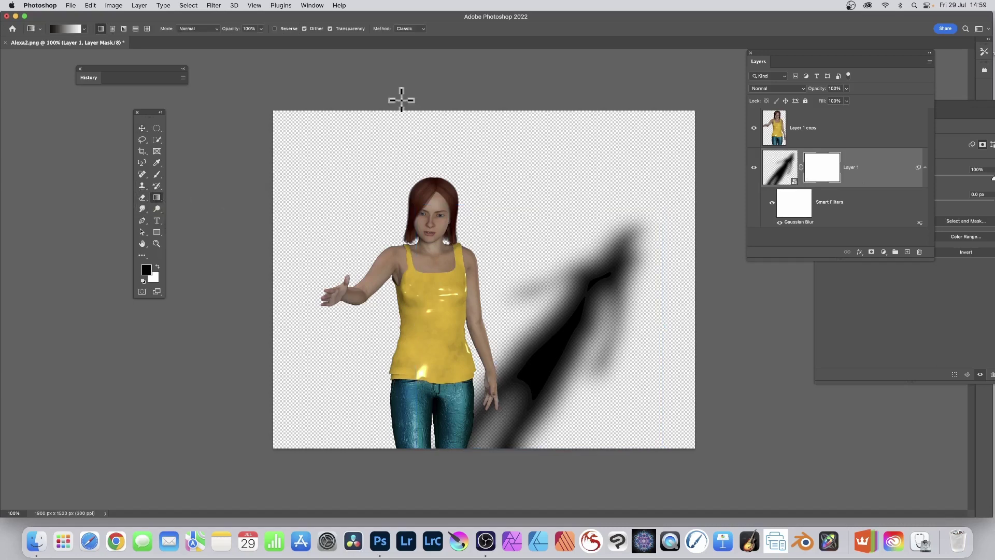
click(70, 29)
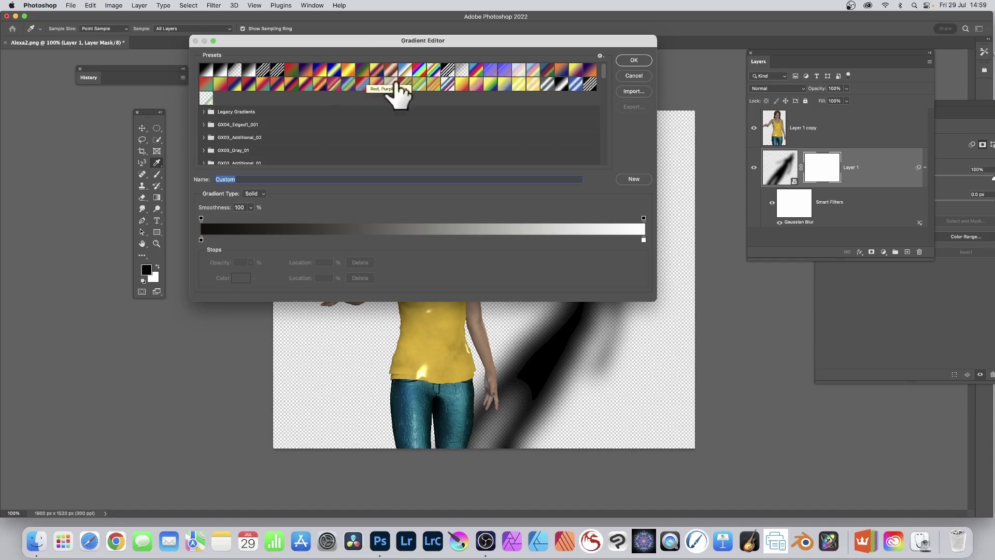
click(635, 60)
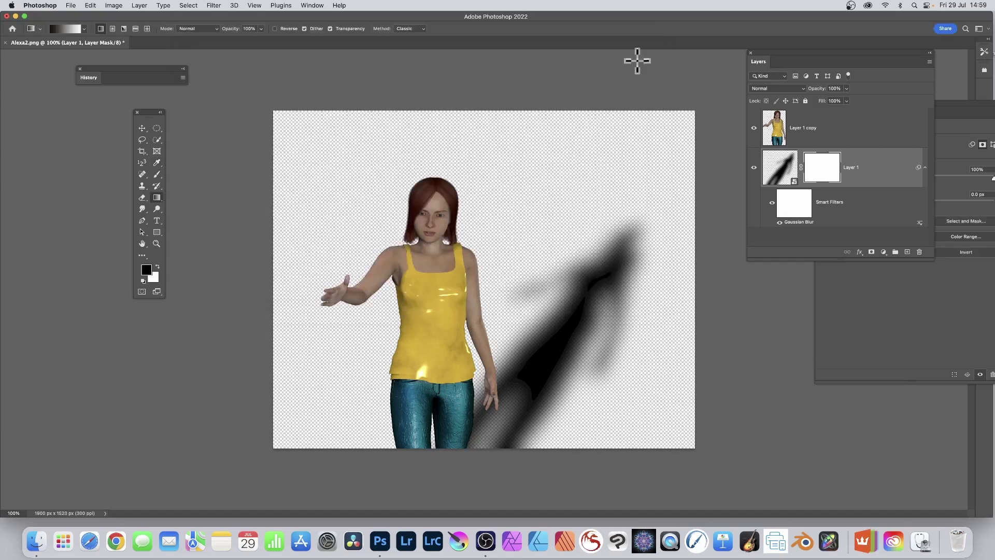
drag(473, 452, 597, 296)
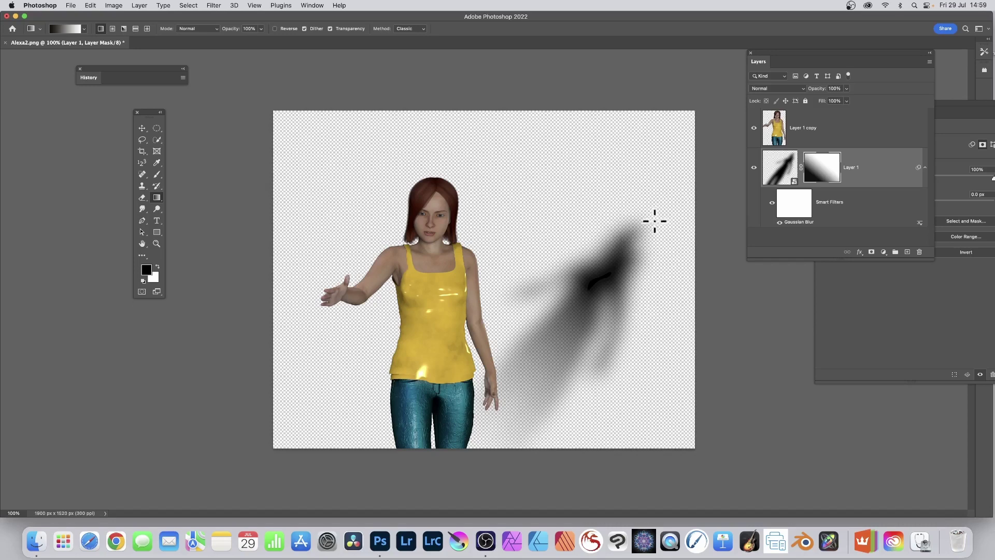
key(super+z)
Redraw the mask gradient until the shadow fades from its far tip toward her feet.
drag(642, 226, 547, 348)
drag(623, 316, 511, 362)
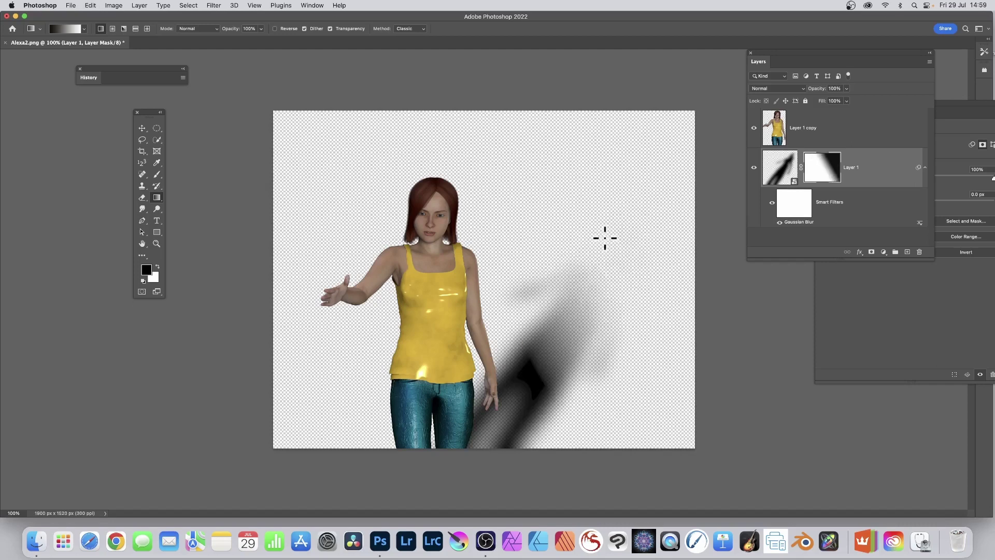
drag(604, 237, 500, 335)
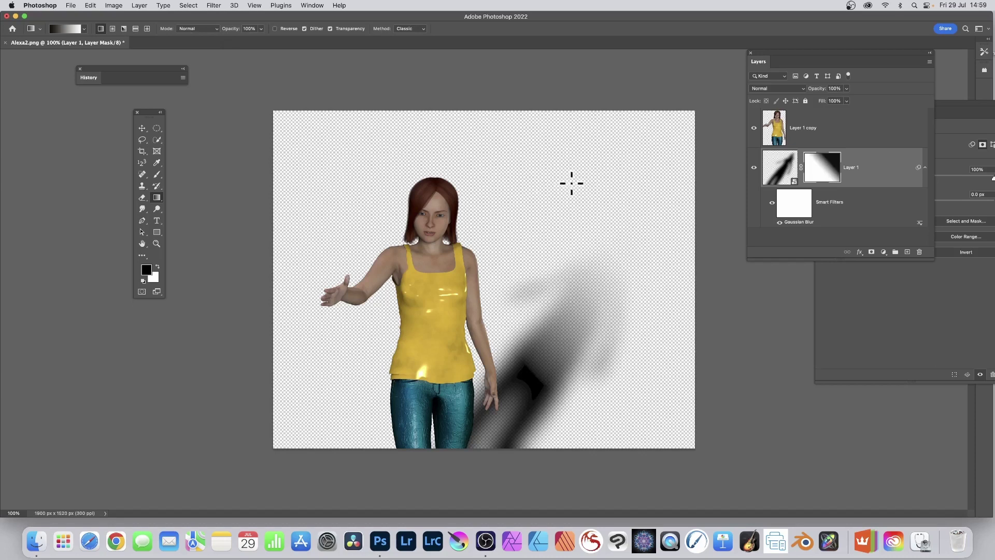
drag(631, 241, 545, 344)
drag(569, 287, 524, 348)
drag(599, 334, 497, 390)
drag(651, 272, 491, 412)
drag(733, 134, 533, 361)
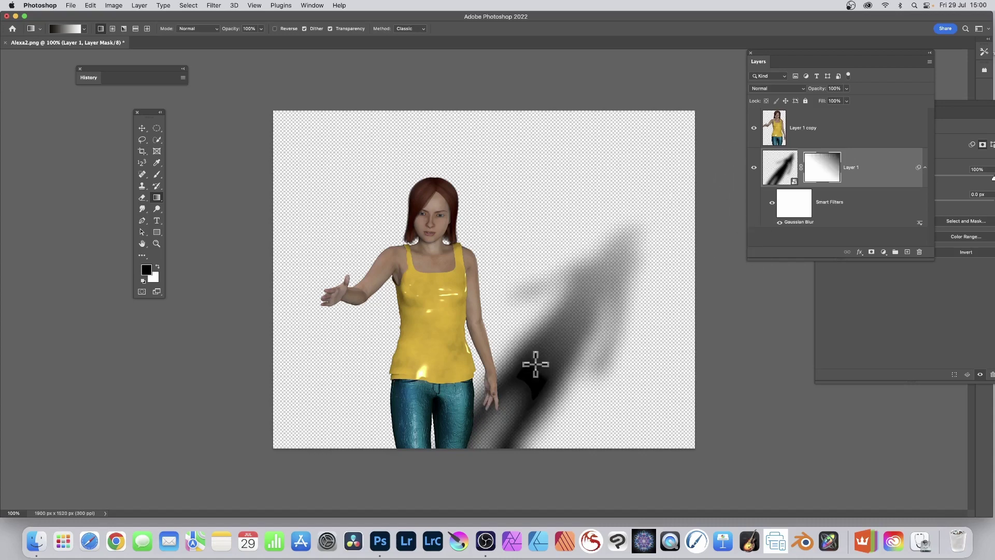
Reopen the Gaussian Blur smart filter and lower its radius to 12 pixels.
double_click(788, 222)
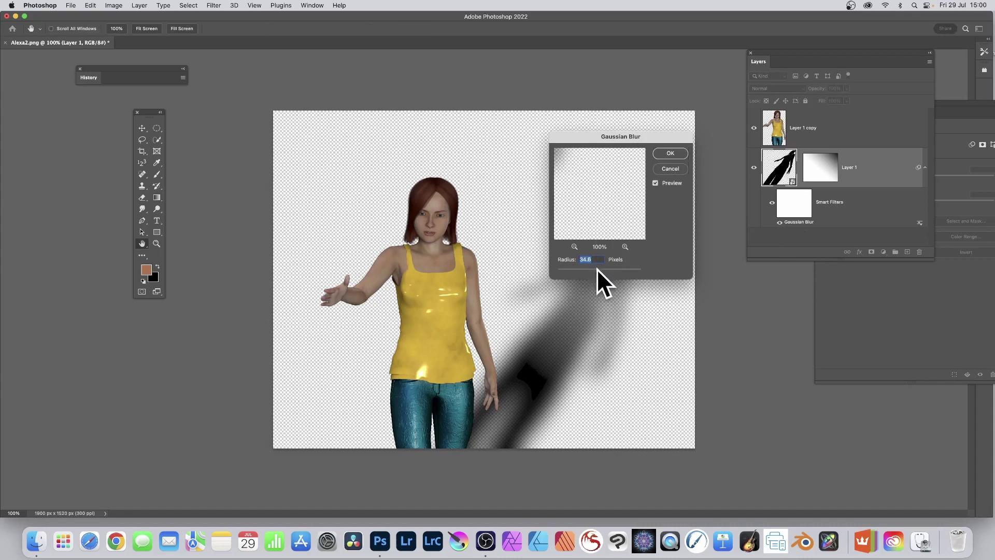
drag(597, 272, 593, 271)
click(669, 153)
key(g)
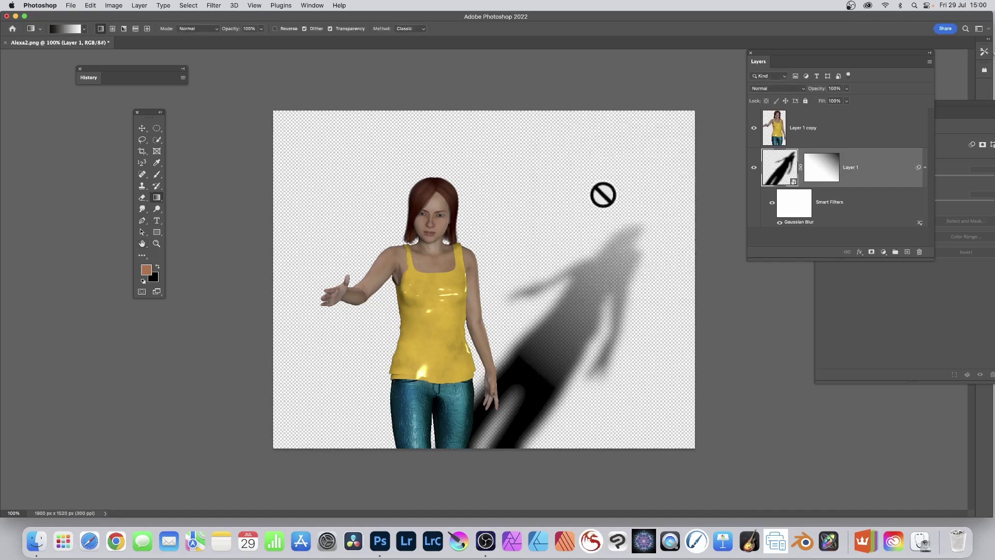
Flatten the figure and shadow layers with Layer > Flatten Image.
click(140, 5)
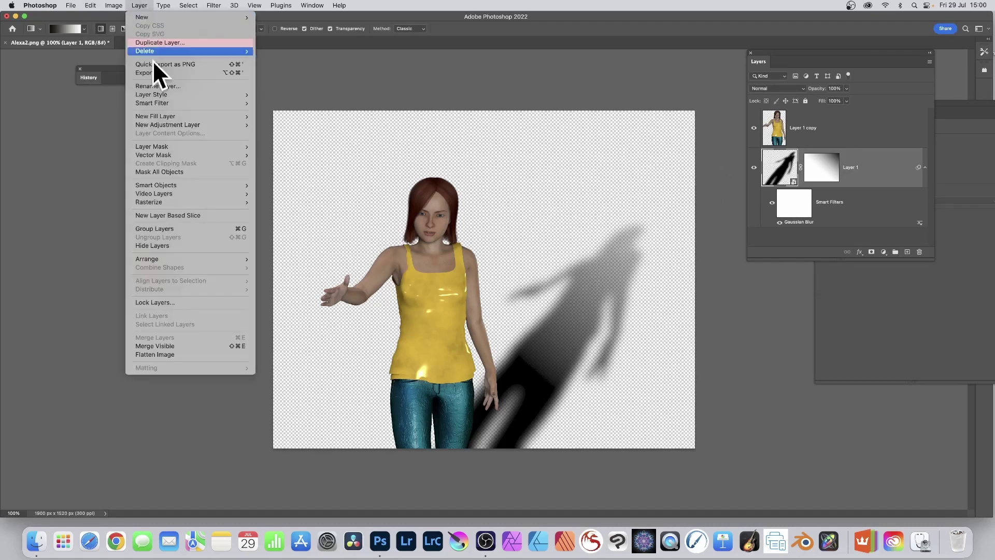
click(175, 354)
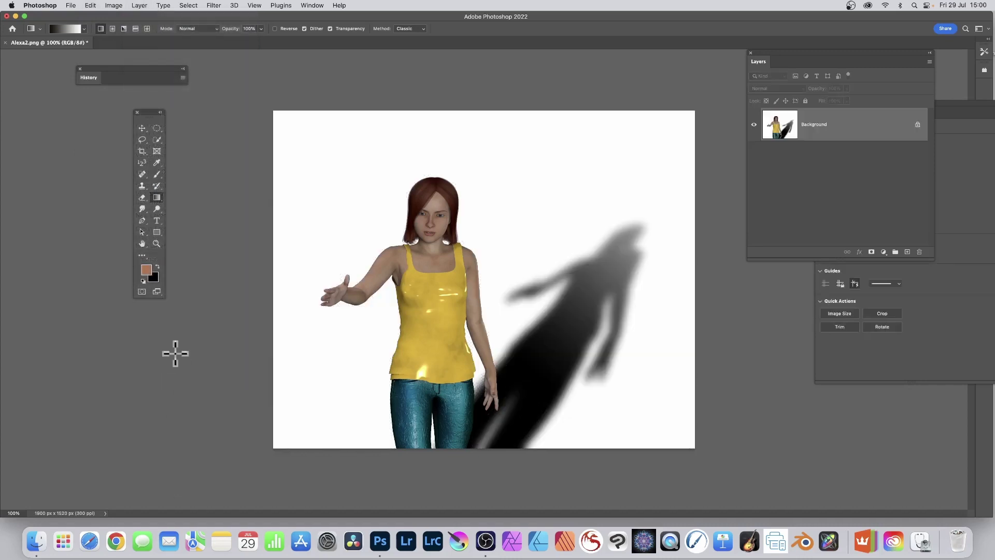